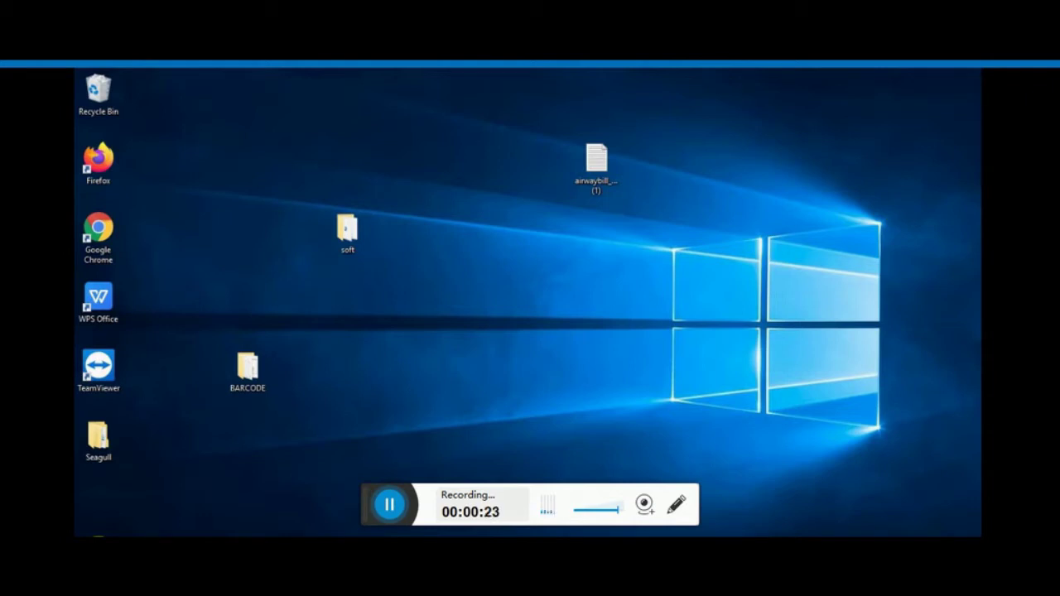
# Step: Search for 'this' from the Start menu and open This PC in File Explorer
pyautogui.press('super+s')
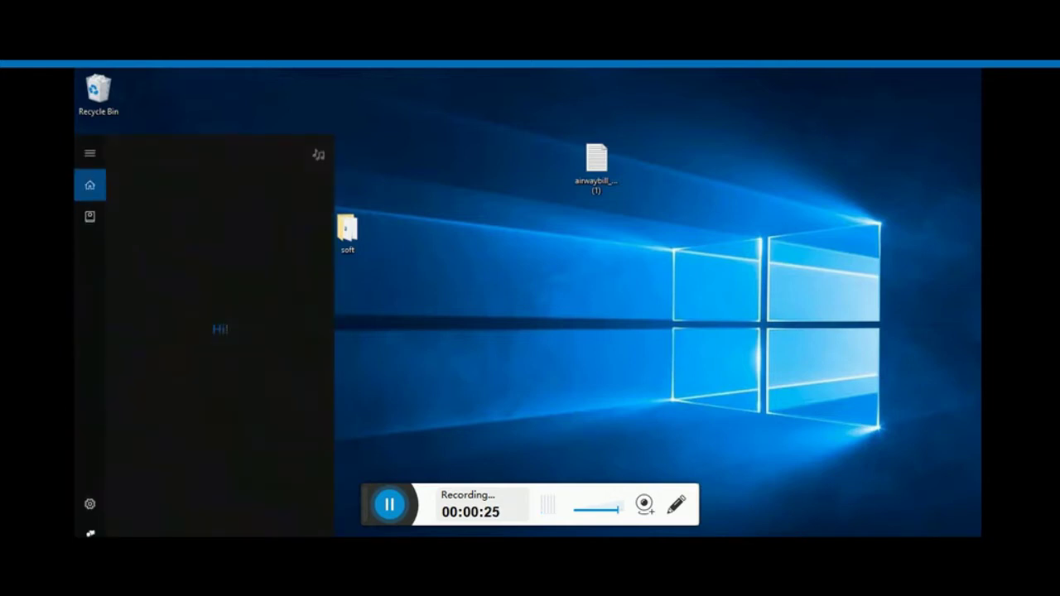
pyautogui.write('this')
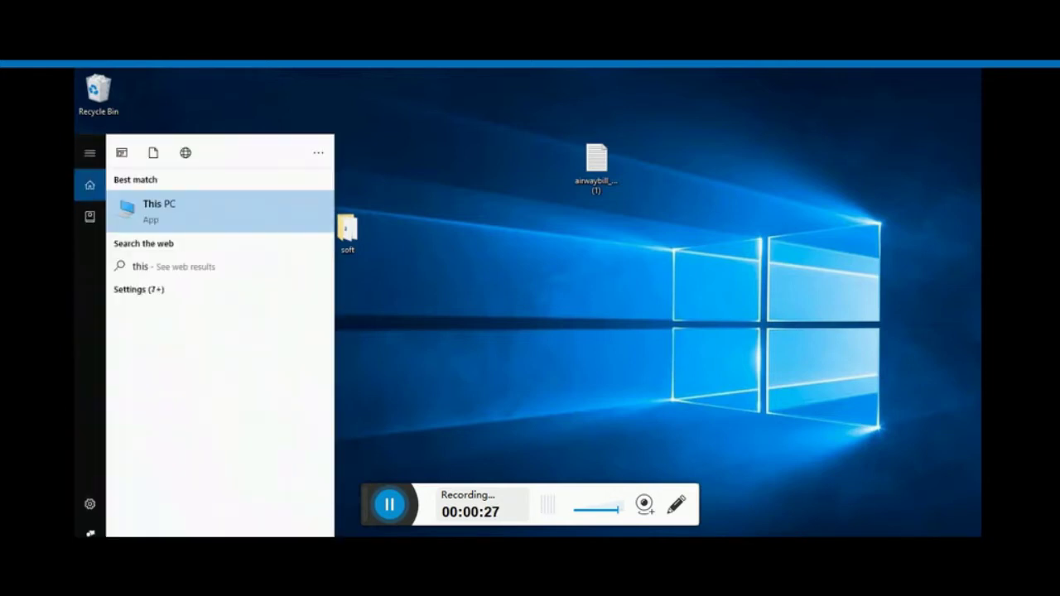
pyautogui.click(232, 214)
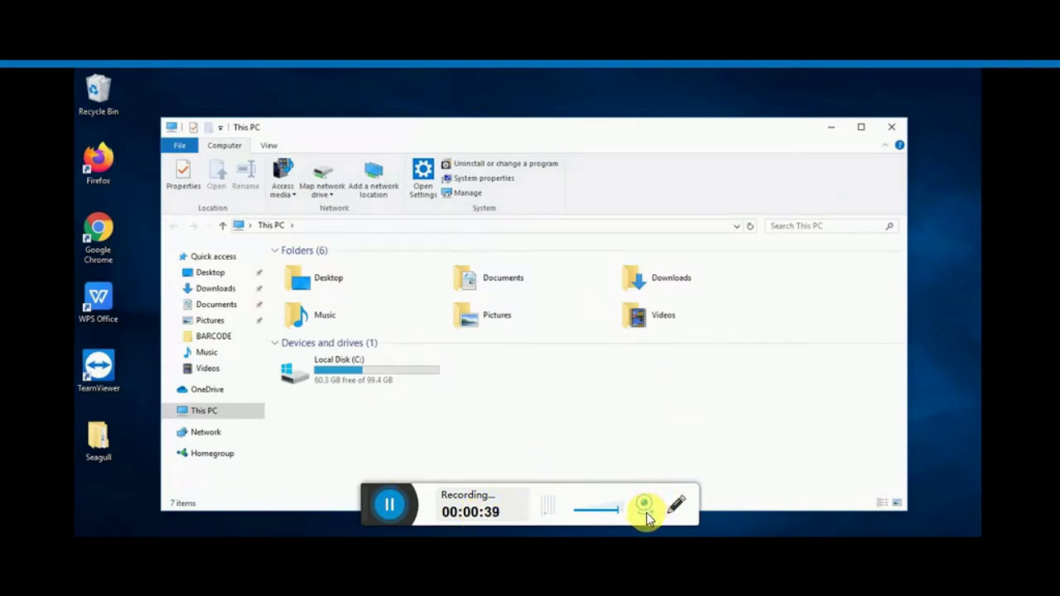
pyautogui.doubleClick(385, 377)
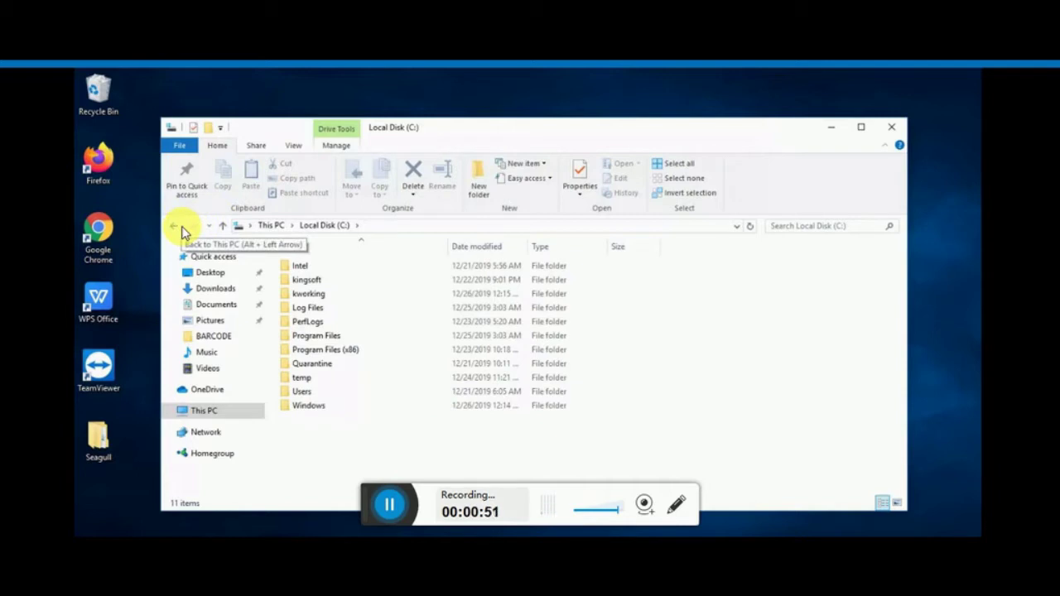
pyautogui.click(173, 225)
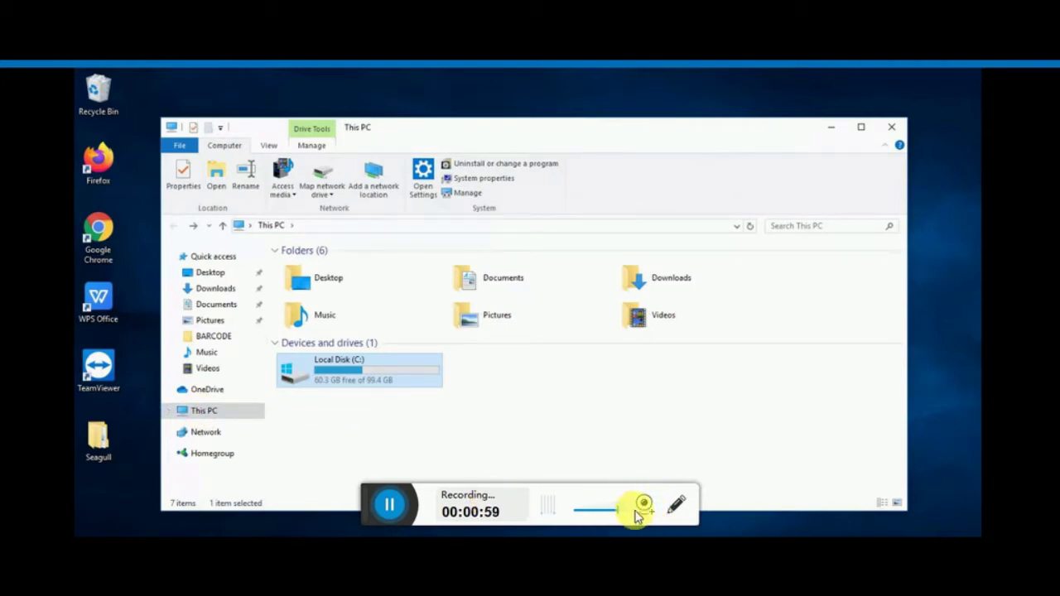
# Step: Launch Computer Management via This PC's Manage option, approving the admin prompt with the password
pyautogui.rightClick(213, 414)
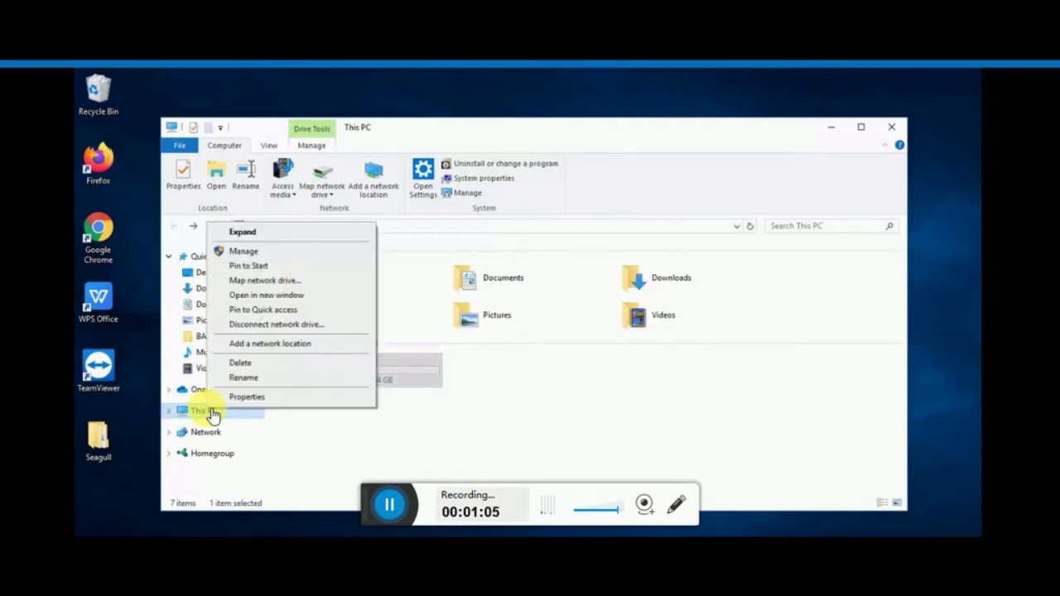
pyautogui.click(244, 252)
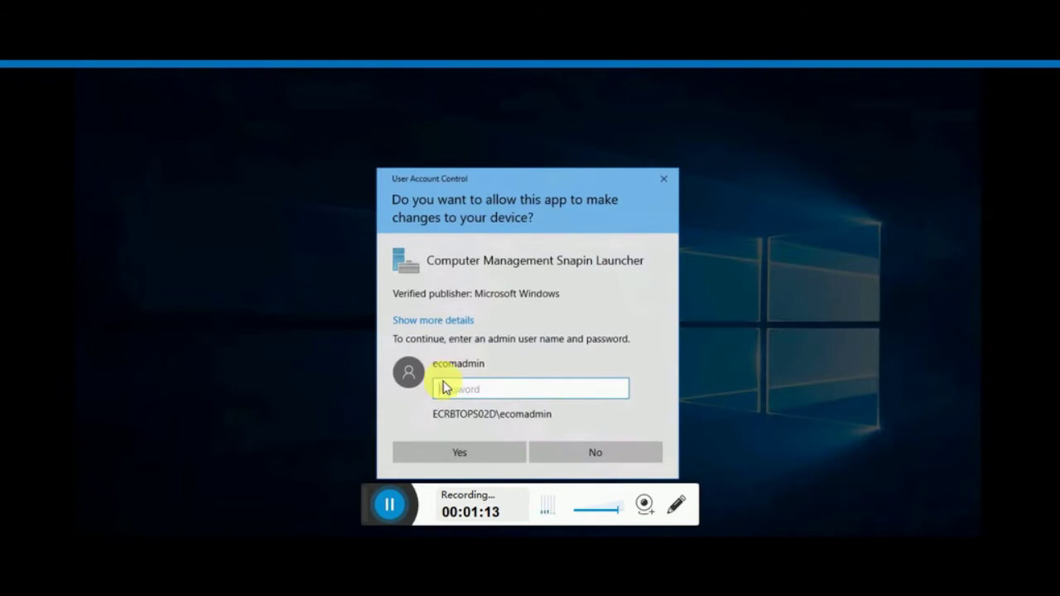
pyautogui.write('*********')
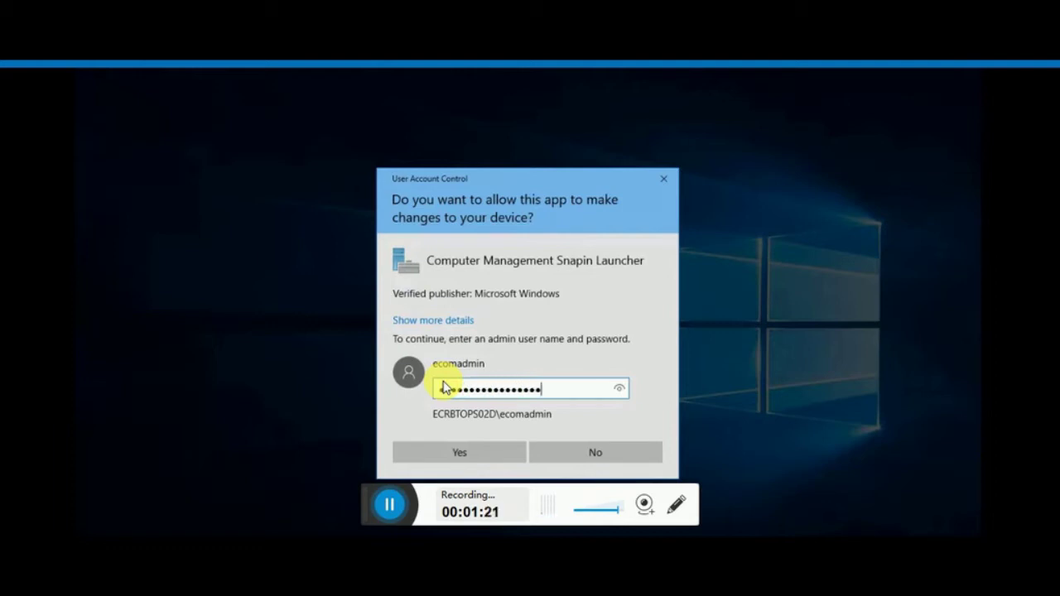
pyautogui.write('**')
pyautogui.click(464, 445)
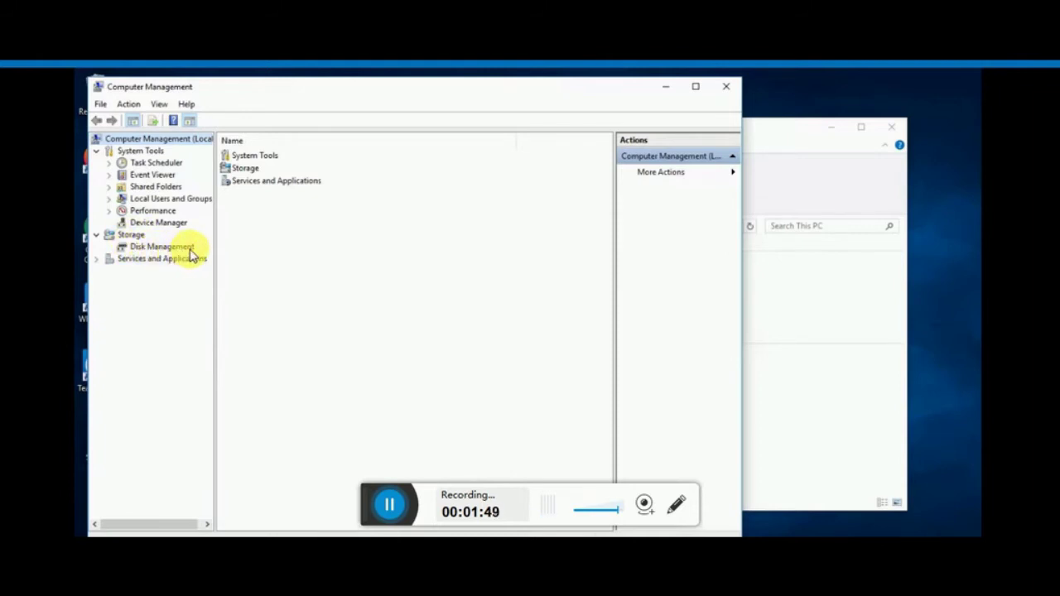
# Step: Show Disk Management under Storage, revealing Disk 0's partitions and 365.76 GB unallocated
pyautogui.click(179, 250)
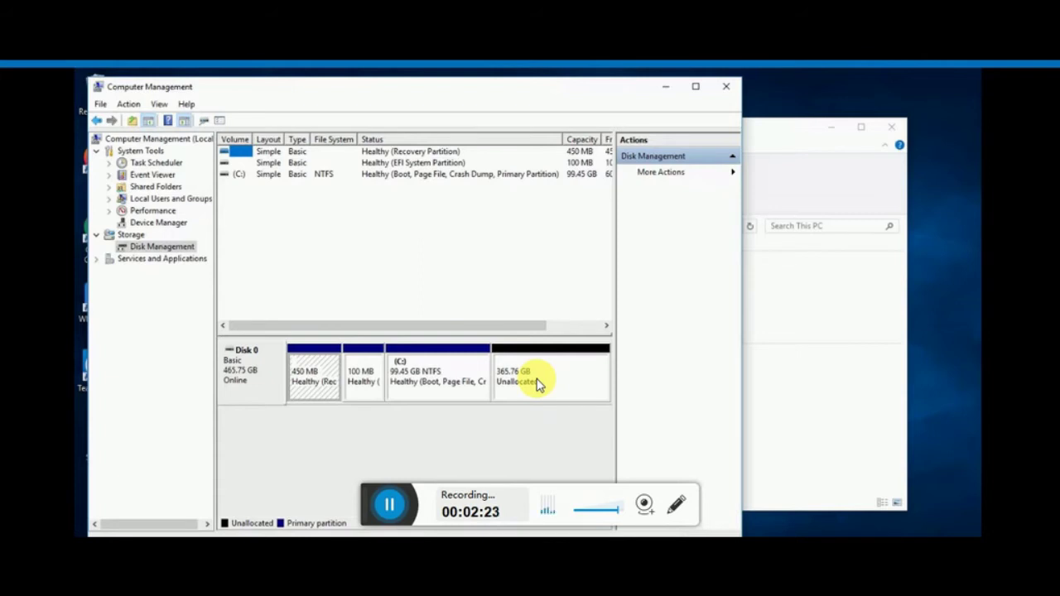
# Step: Start a New Simple Volume on Disk 0's unallocated block
pyautogui.rightClick(538, 385)
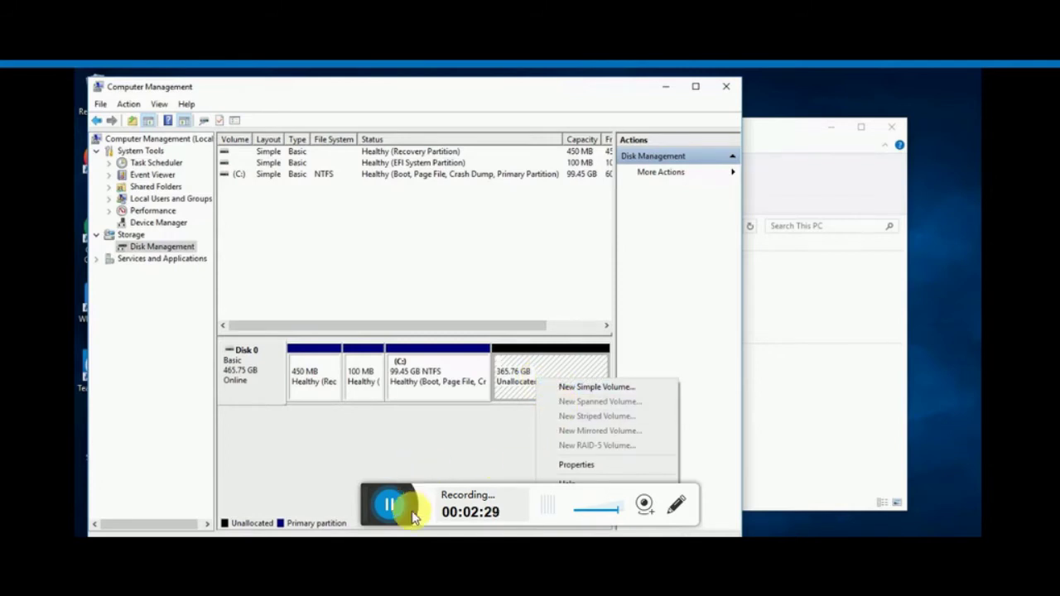
pyautogui.click(596, 388)
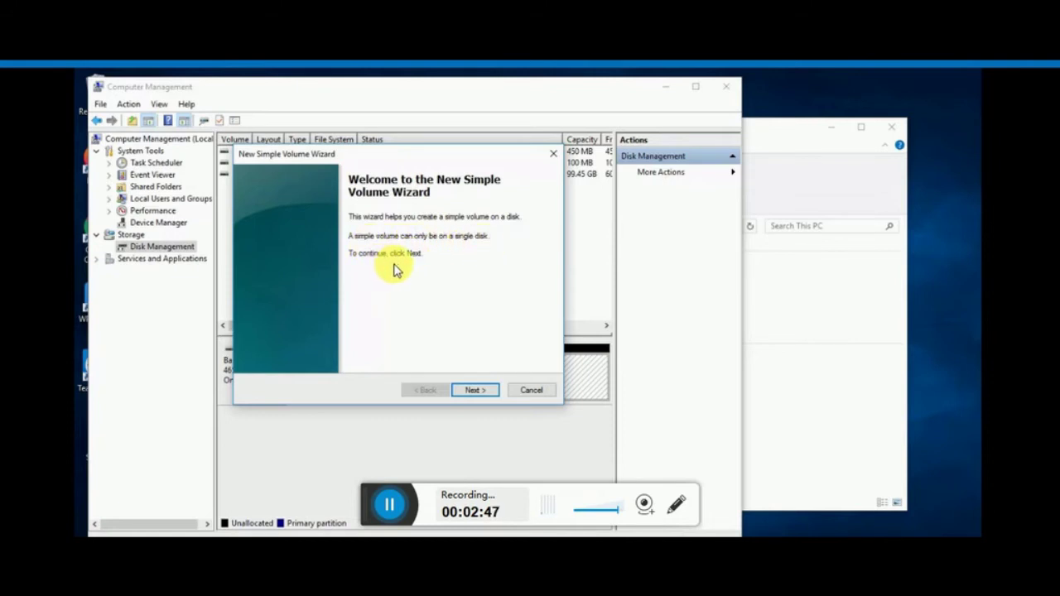
# Step: Set the simple volume size to 180000 MB and advance to the drive letter page
pyautogui.click(475, 395)
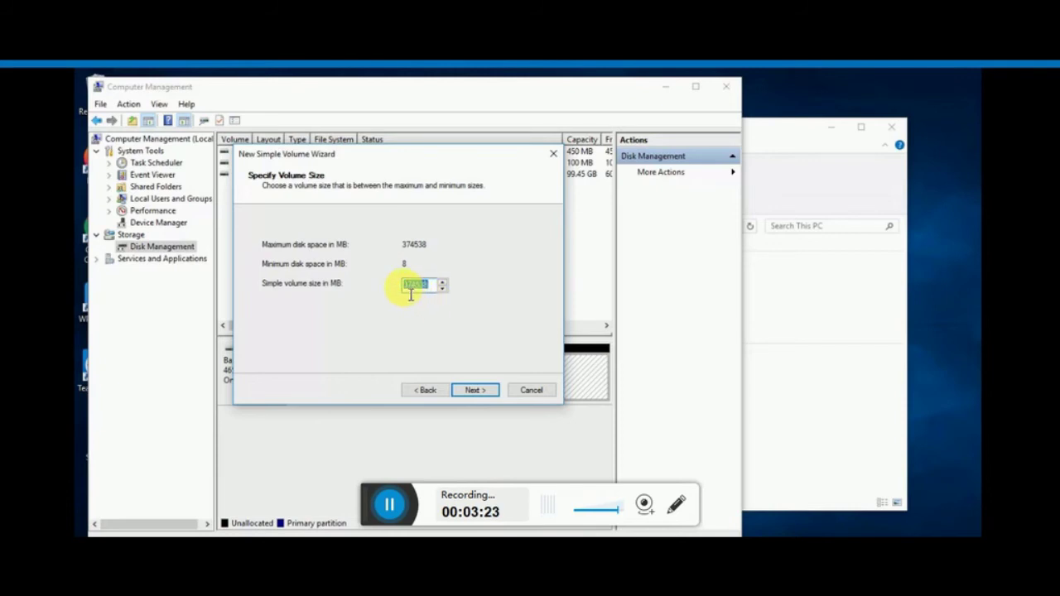
pyautogui.click(412, 286)
pyautogui.doubleClick(414, 286)
pyautogui.click(439, 290)
pyautogui.press('BackSpace')
pyautogui.press('BackSpace')
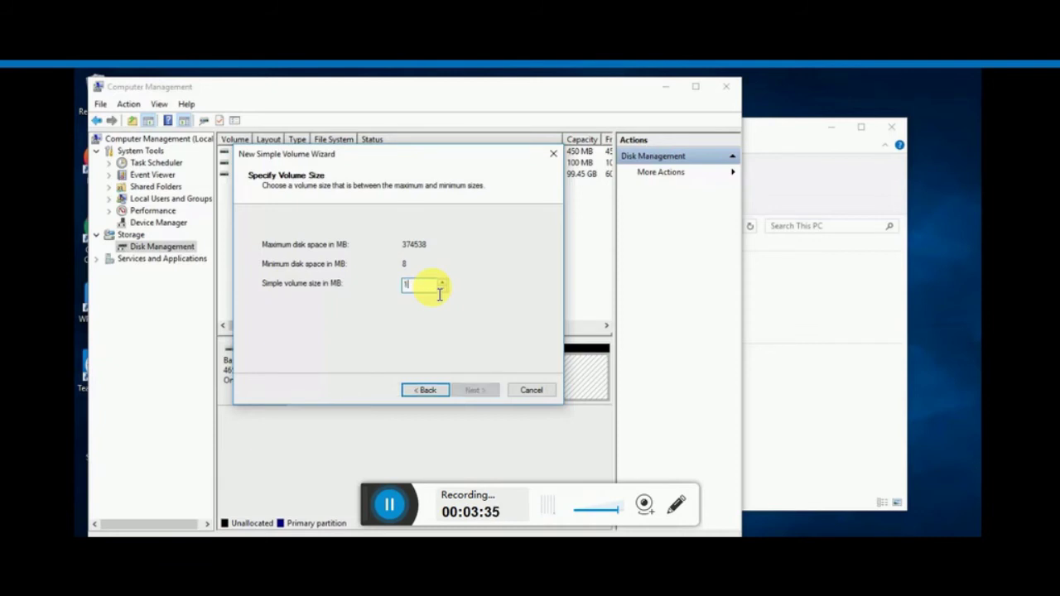
pyautogui.write('1')
pyautogui.write('8')
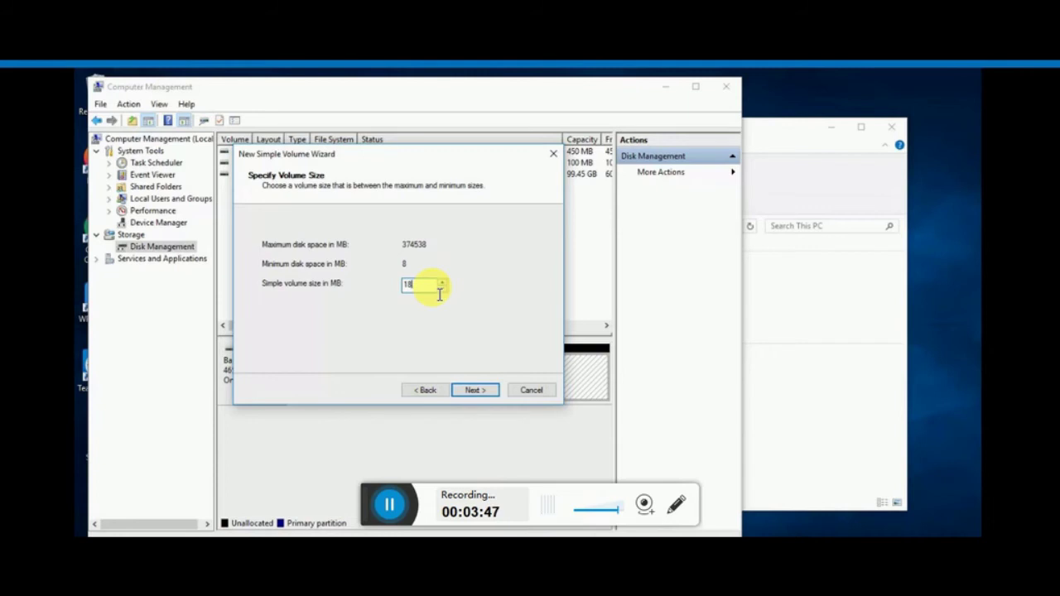
pyautogui.write('0000')
pyautogui.click(475, 392)
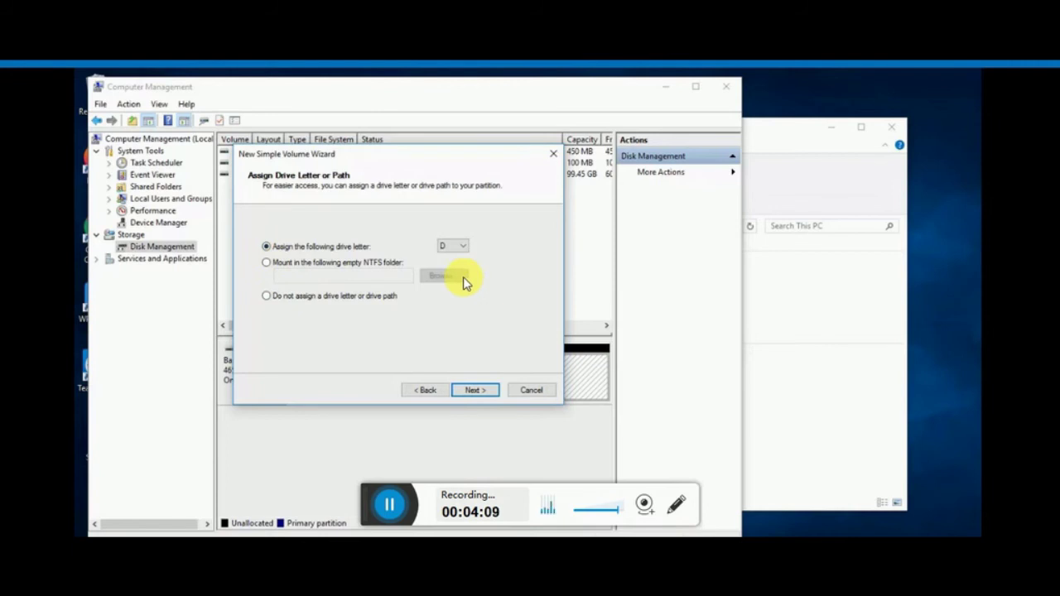
# Step: Keep drive letter D and NTFS formatting, then finish creating the volume
pyautogui.click(474, 391)
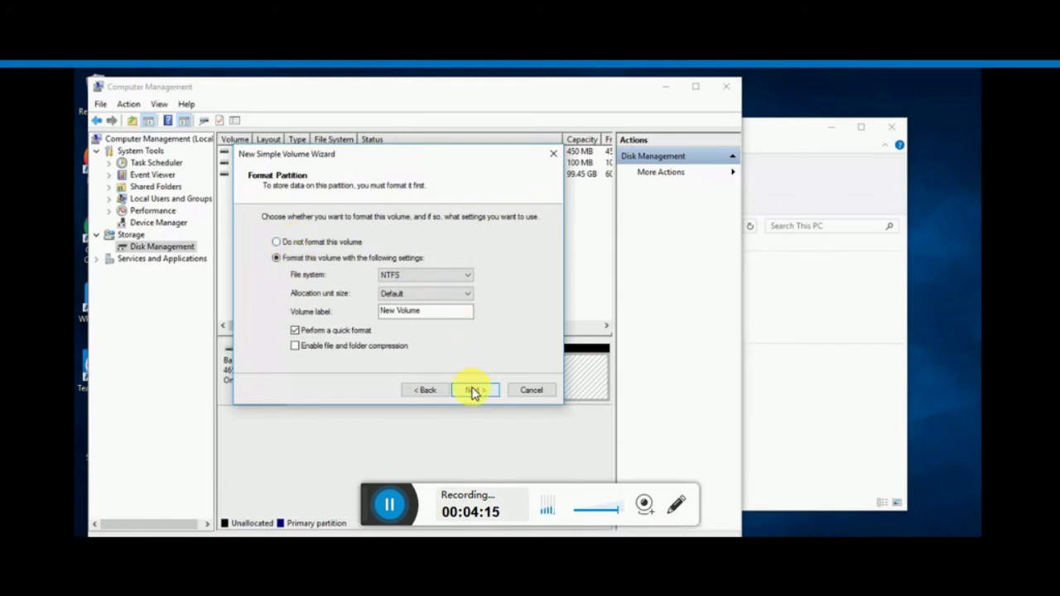
pyautogui.click(421, 278)
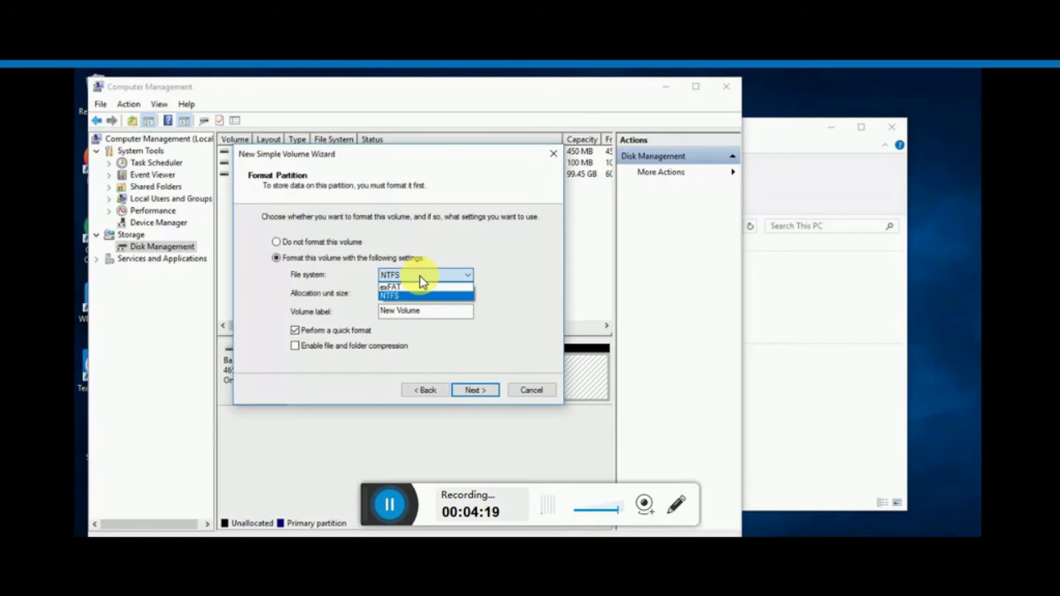
pyautogui.click(421, 279)
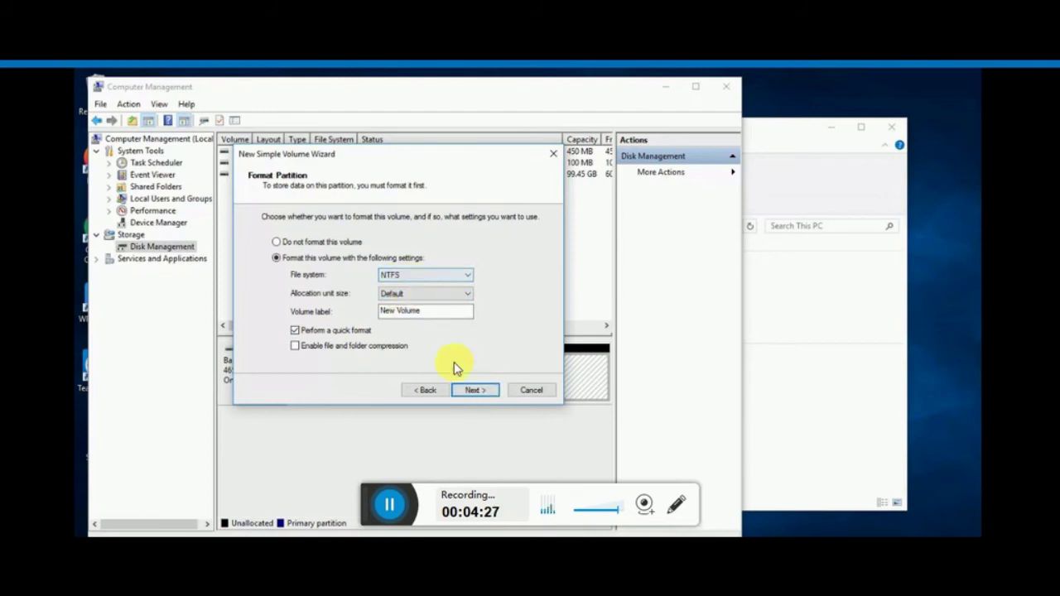
pyautogui.click(474, 390)
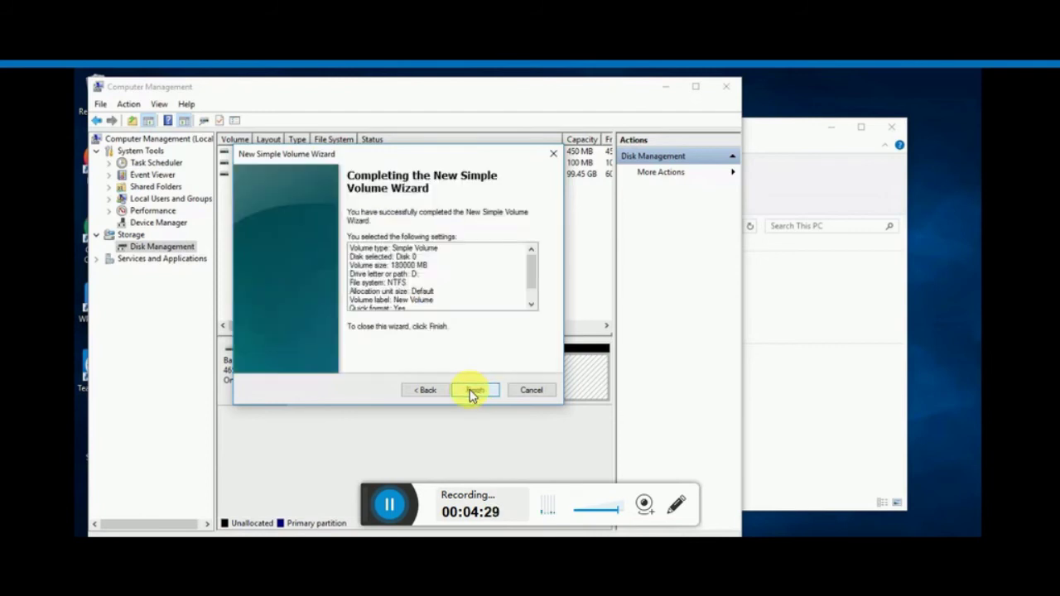
pyautogui.click(476, 390)
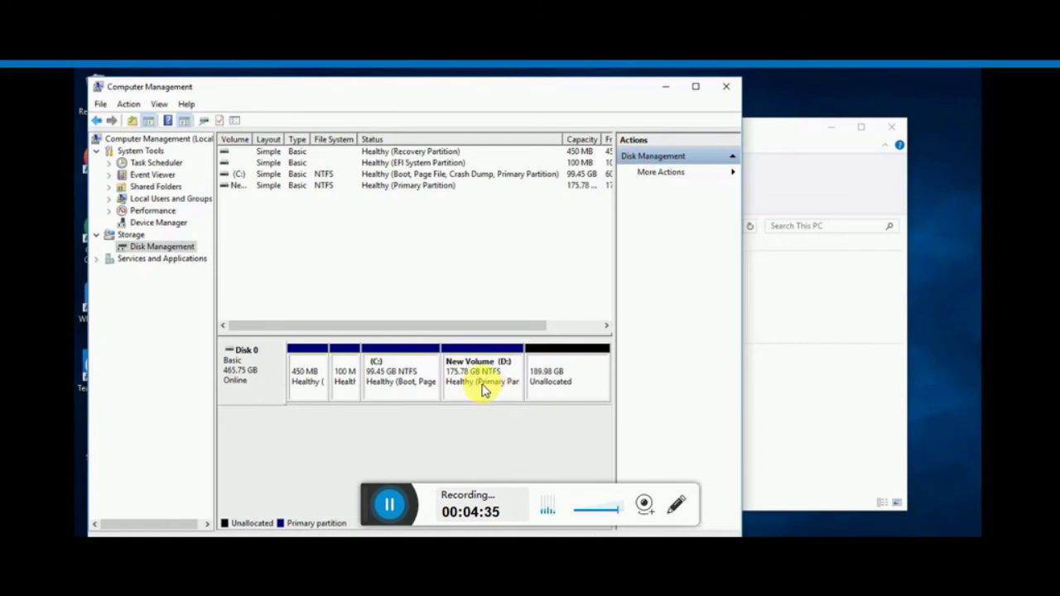
pyautogui.click(487, 391)
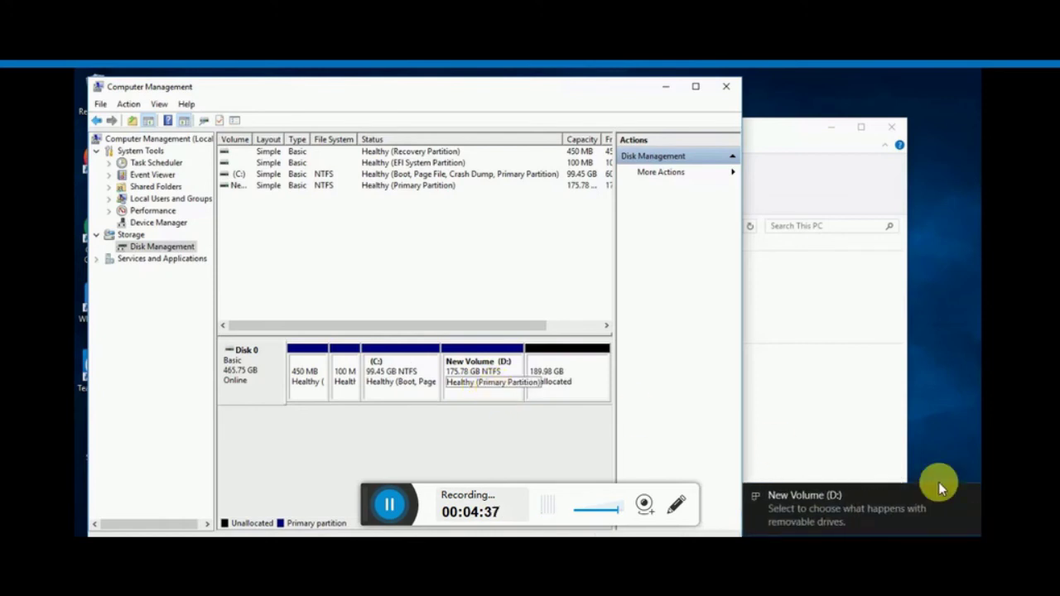
pyautogui.click(969, 493)
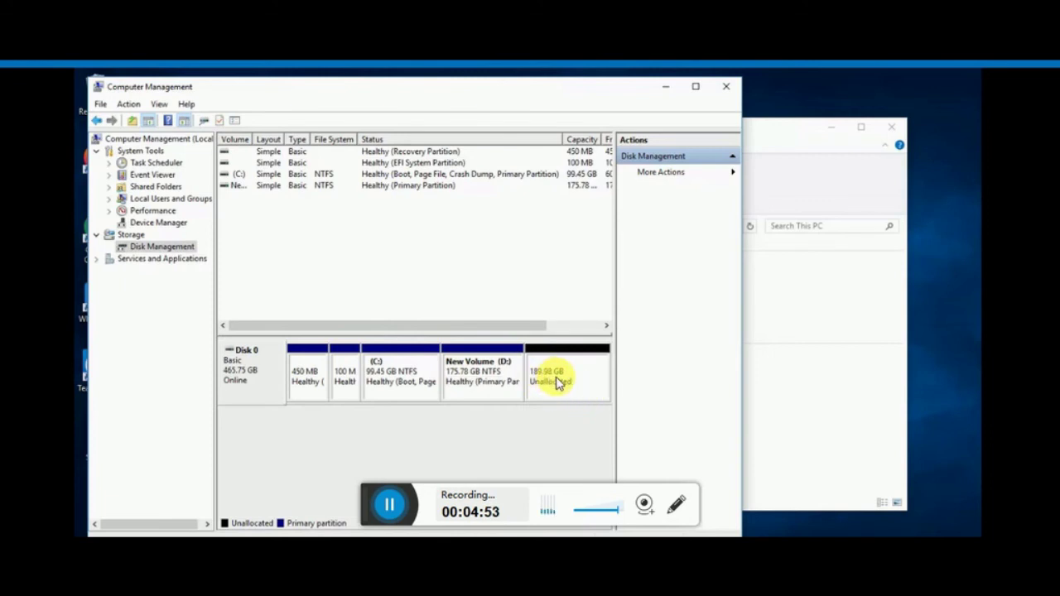
pyautogui.click(558, 383)
# Step: Start a second New Simple Volume on the remaining unallocated space and advance to sizing
pyautogui.rightClick(557, 382)
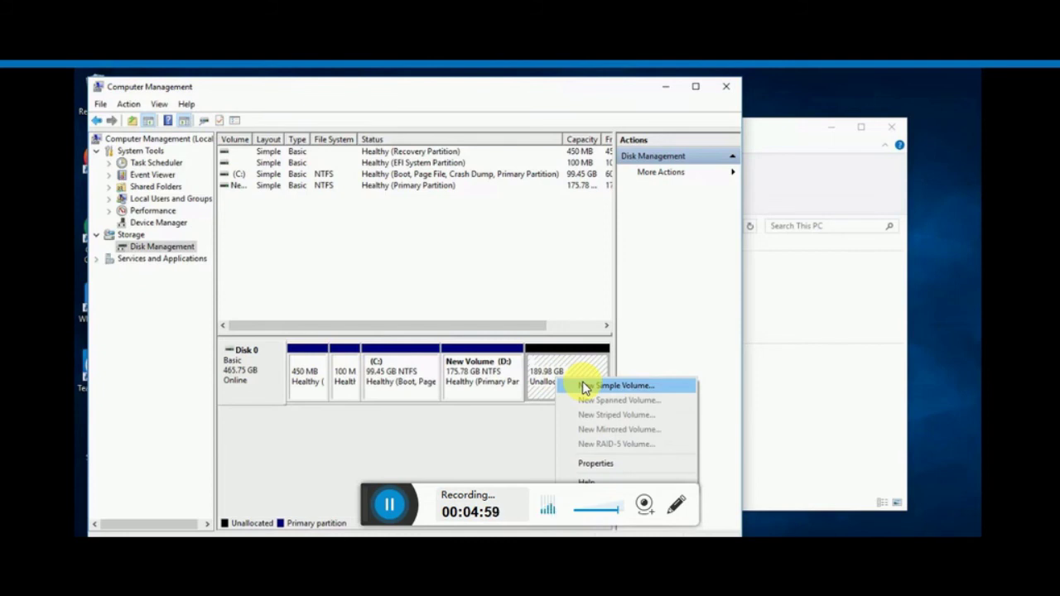
pyautogui.click(591, 389)
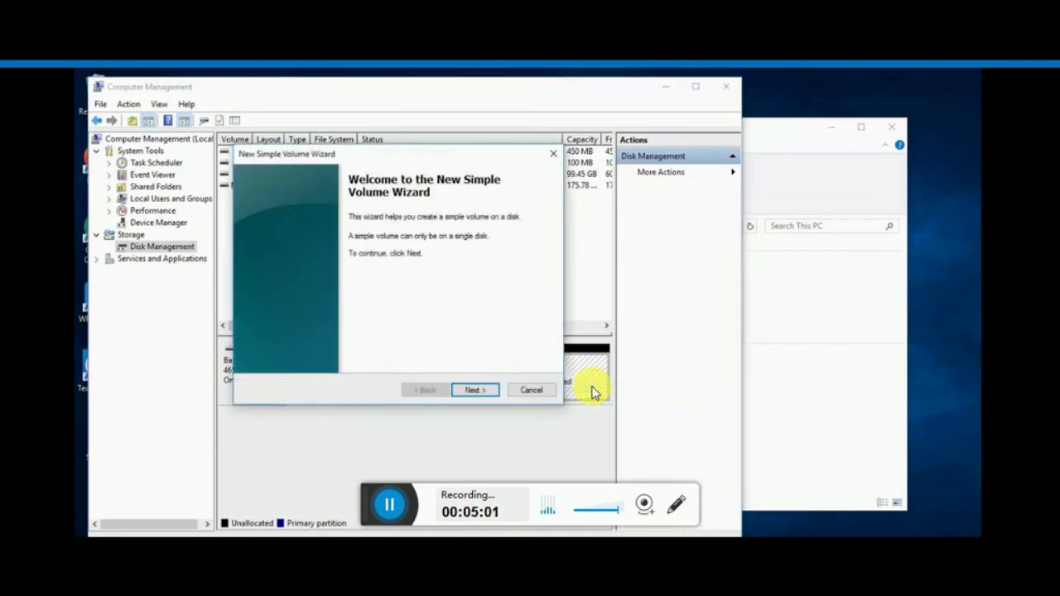
pyautogui.click(477, 389)
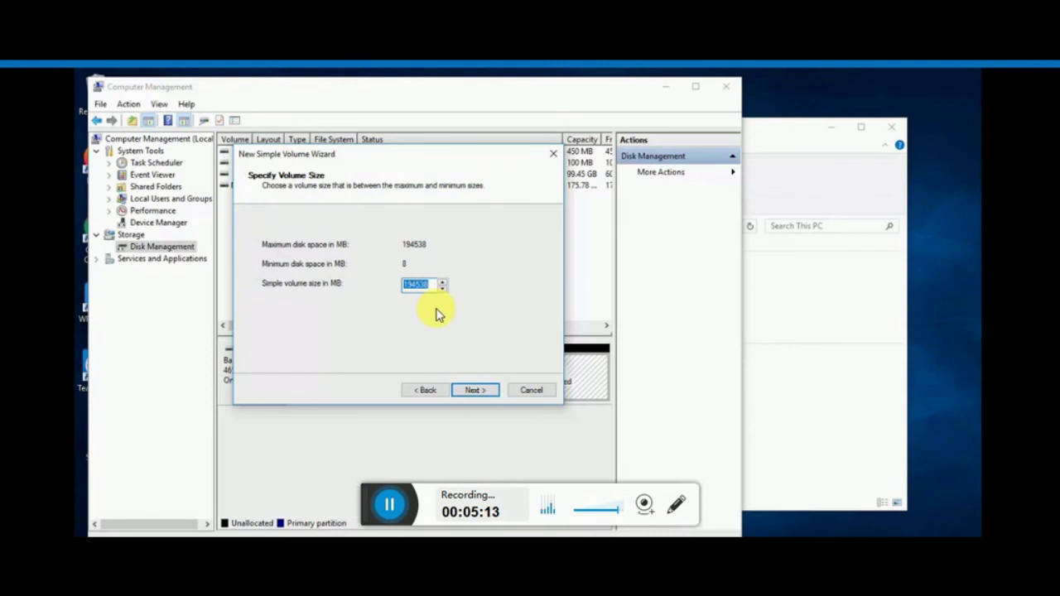
# Step: Accept the full 194538 MB, drive letter E and NTFS, then finish the wizard
pyautogui.click(474, 391)
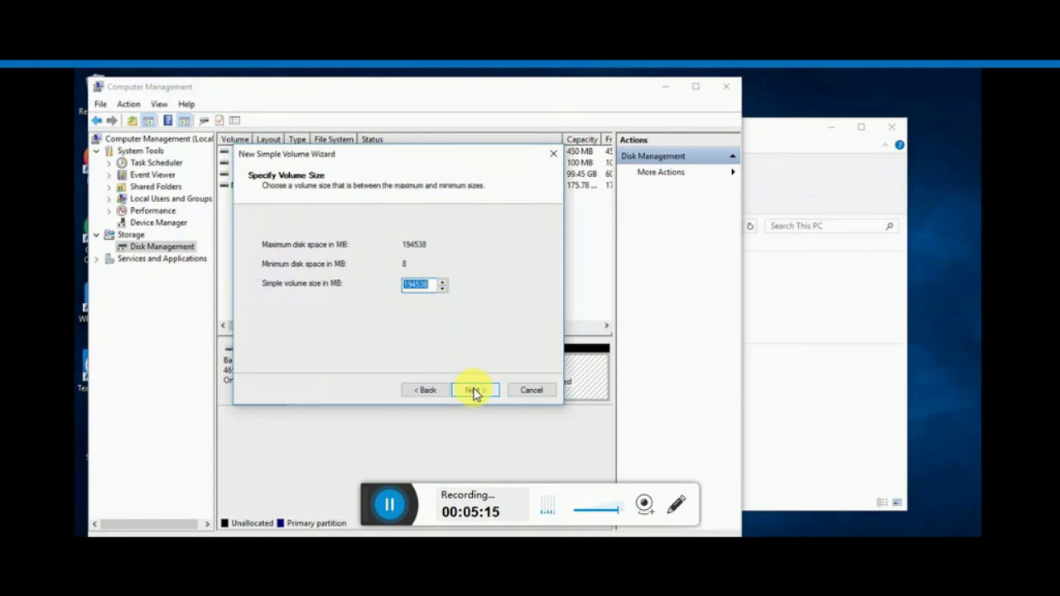
pyautogui.click(474, 391)
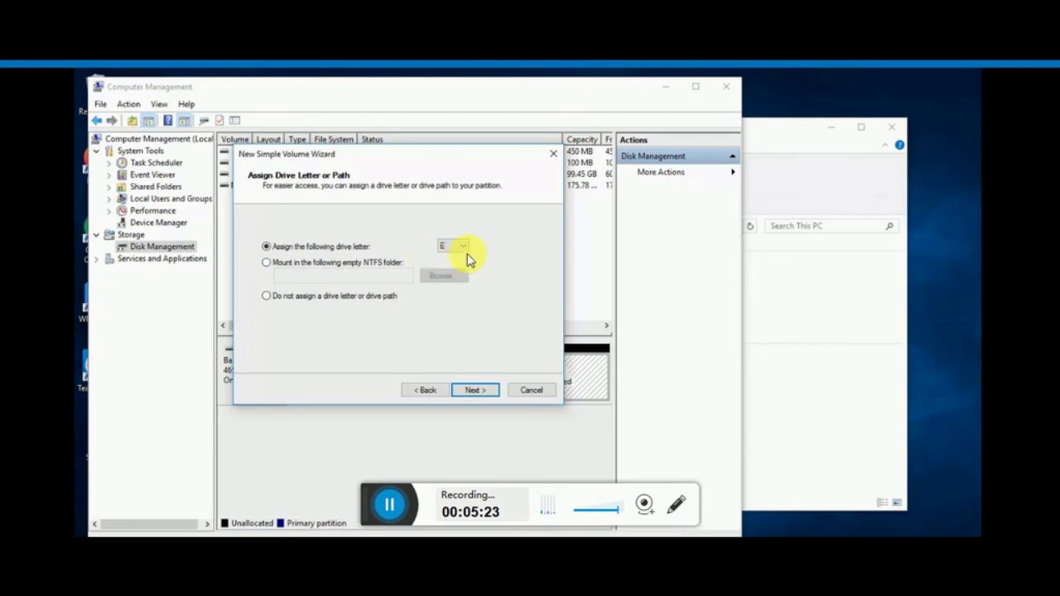
pyautogui.click(462, 248)
pyautogui.click(462, 250)
pyautogui.click(482, 393)
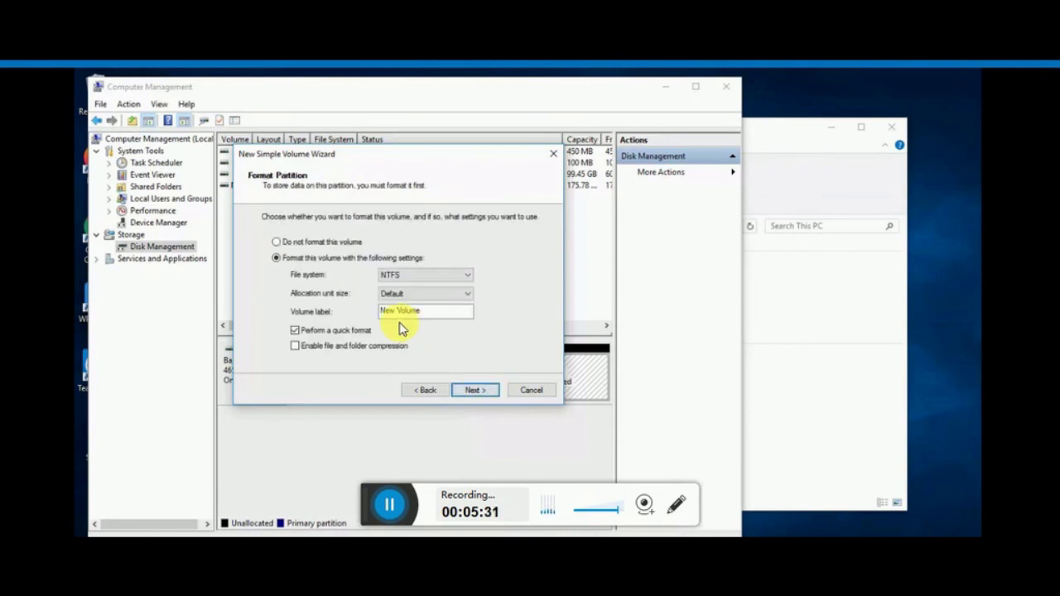
pyautogui.click(394, 280)
pyautogui.click(483, 393)
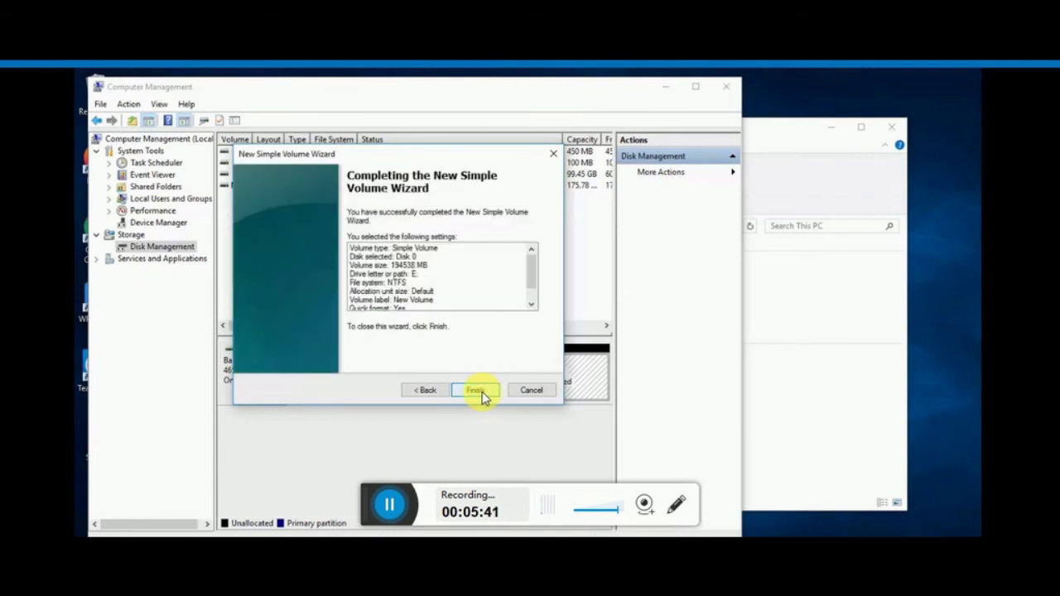
pyautogui.click(482, 392)
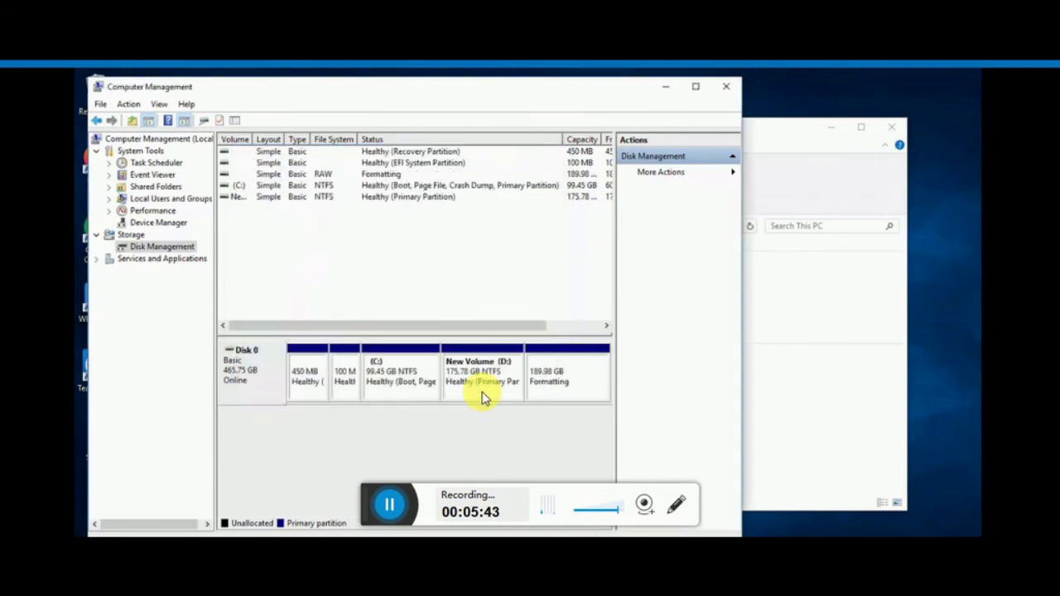